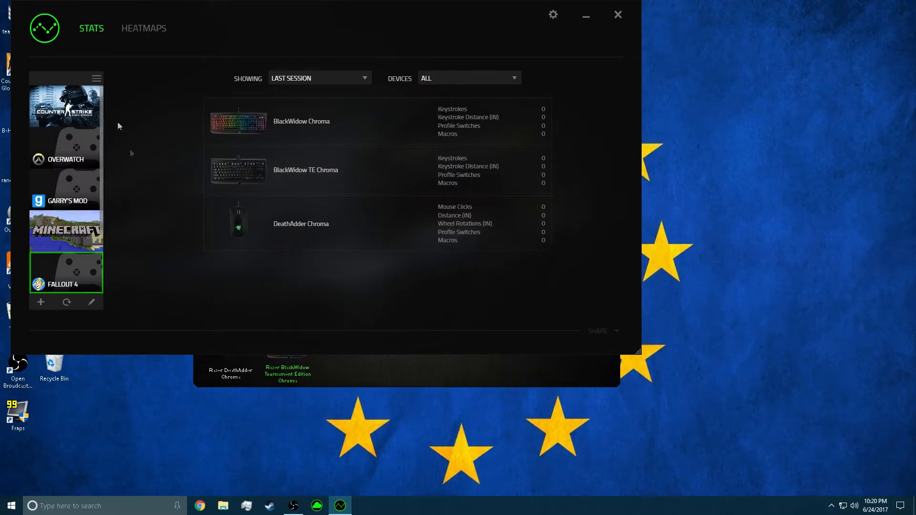
left_click(74, 104)
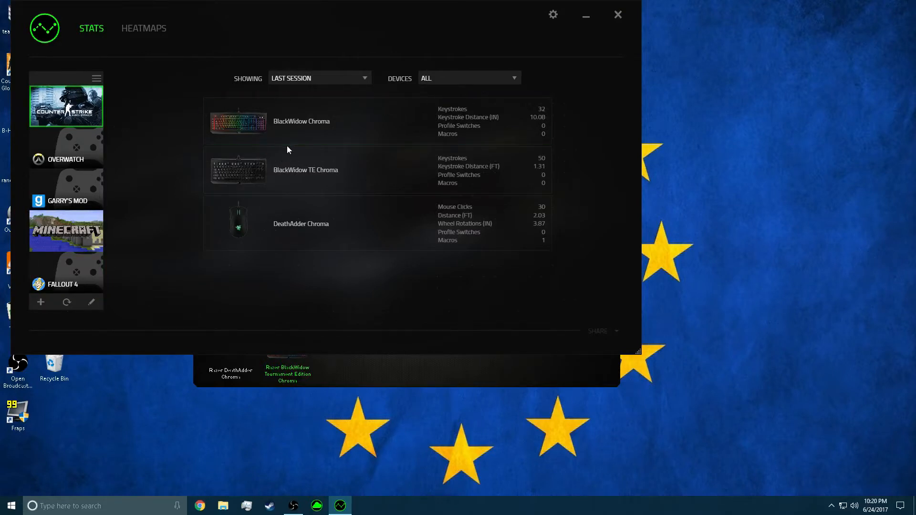
left_click(617, 15)
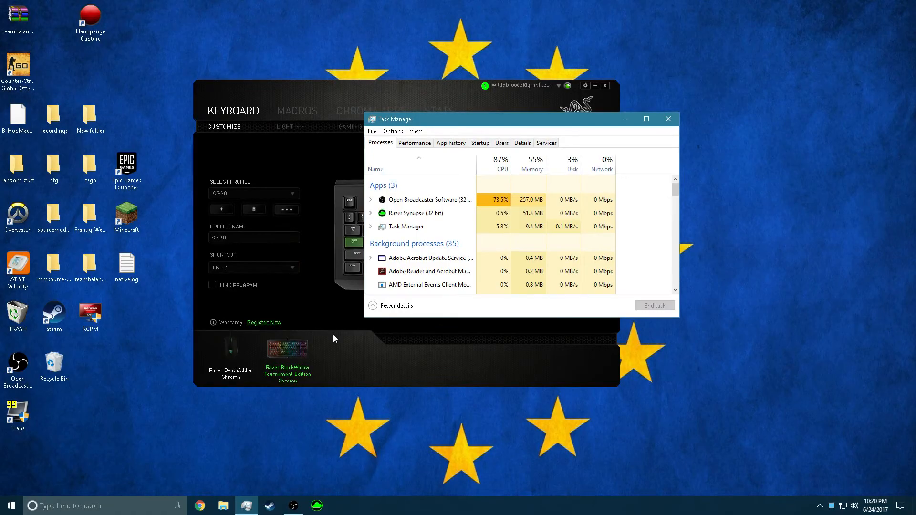
scroll(430, 272, "down", 2)
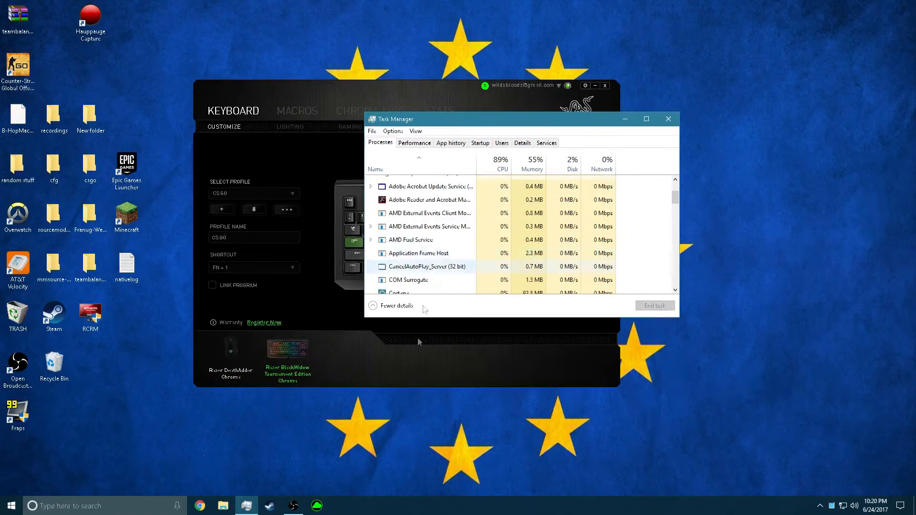
- Select RzStats.Manager (32 bit) in the full process list and end it
left_click(396, 306)
left_click(391, 273)
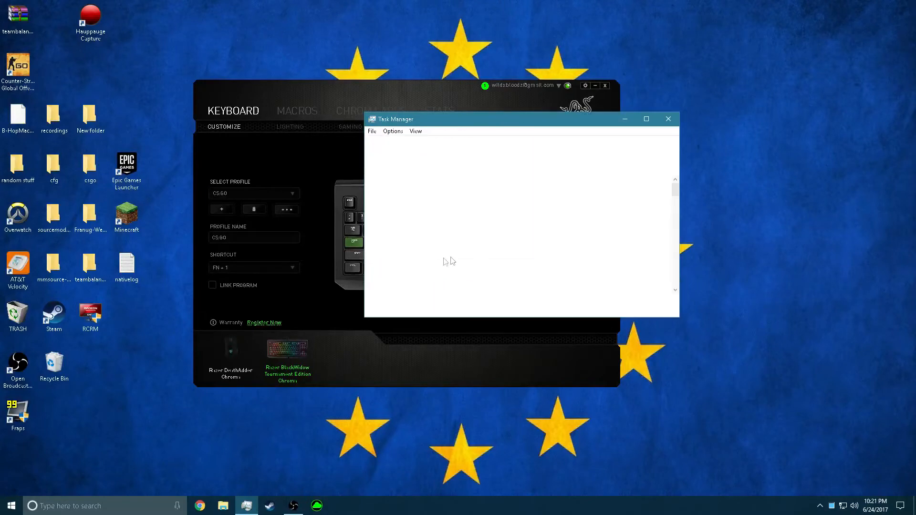
scroll(451, 261, "down", 3)
scroll(452, 260, "down", 2)
scroll(456, 259, "down", 2)
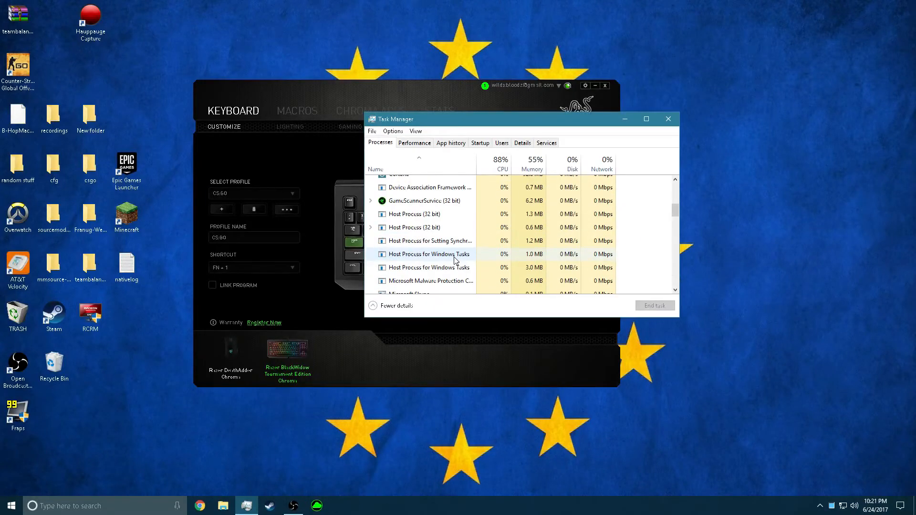
scroll(455, 261, "down", 2)
scroll(455, 264, "down", 1)
scroll(446, 271, "down", 1)
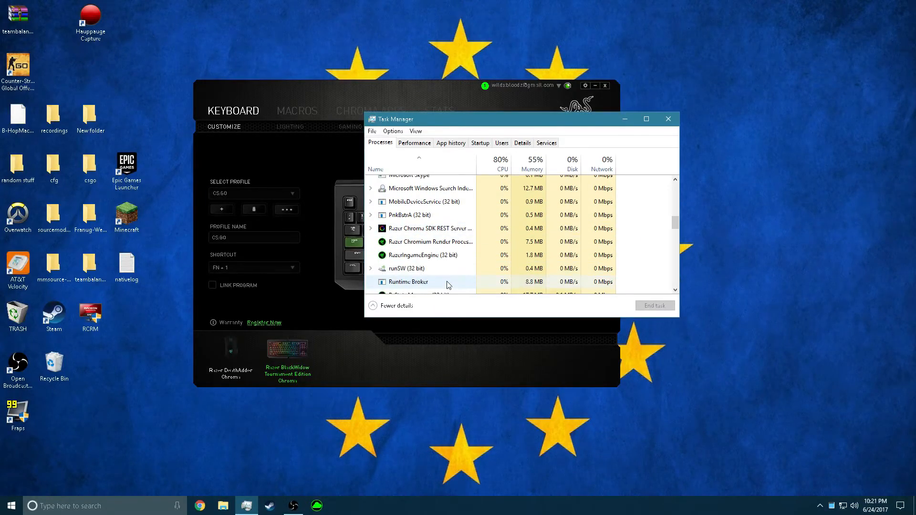
scroll(441, 276, "down", 1)
left_click(437, 276)
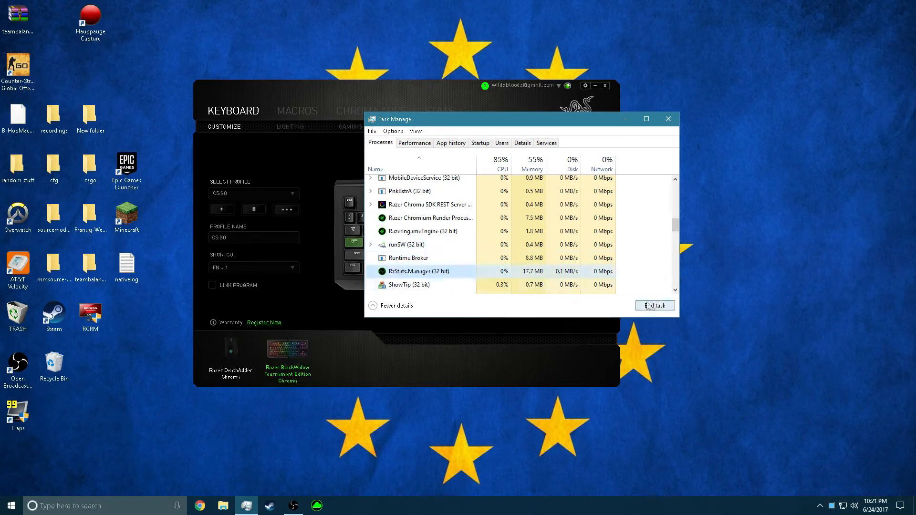
left_click(655, 306)
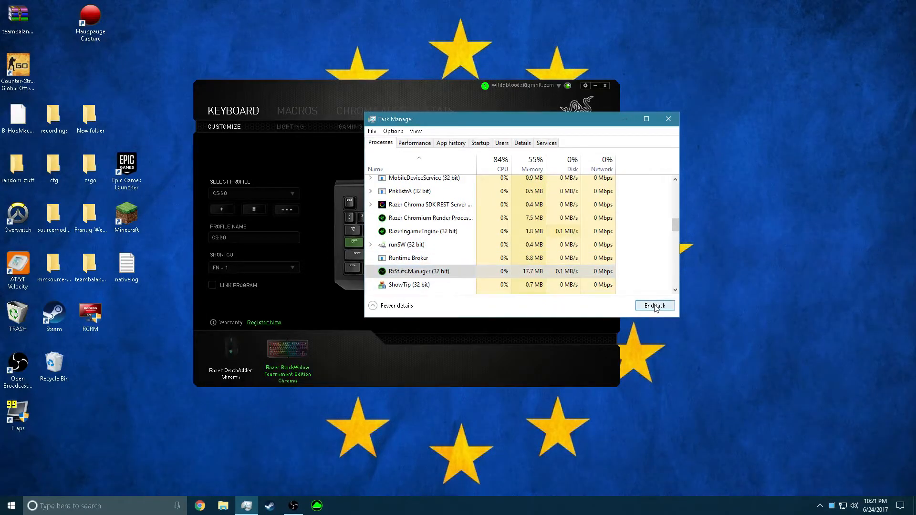
scroll(475, 265, "down", 2)
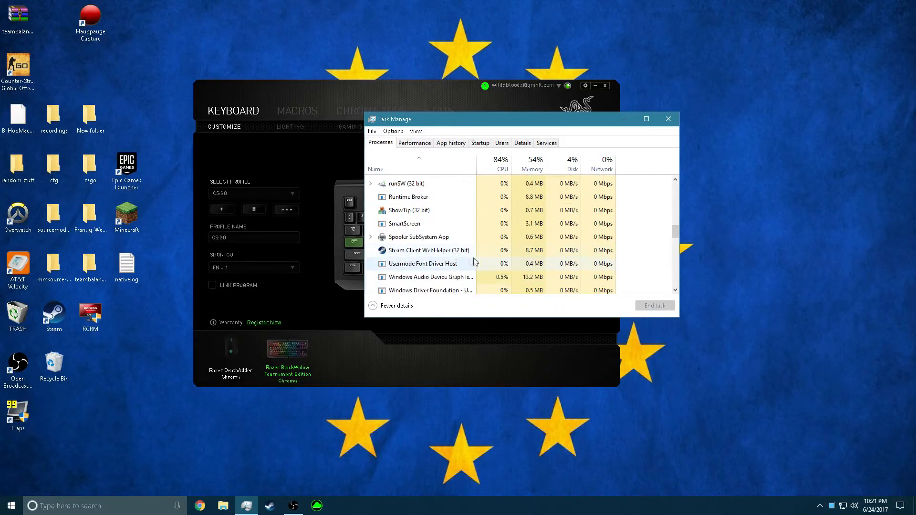
- Close Task Manager, leaving Razer Synapse's keyboard view on screen
left_click(670, 122)
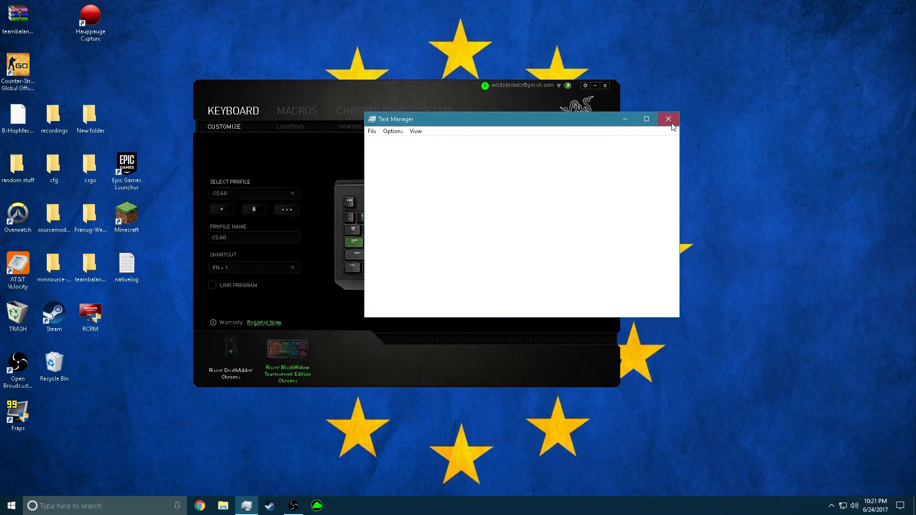